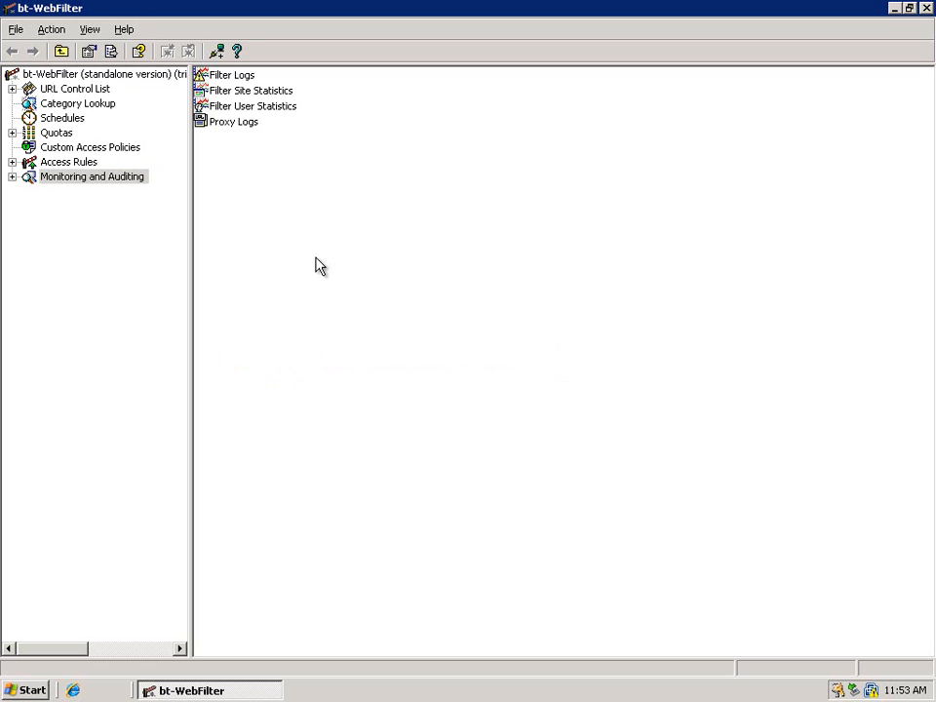
Register the ENTERPRISE domain under Access Rules and accept its default redirect properties
right_click(68, 162)
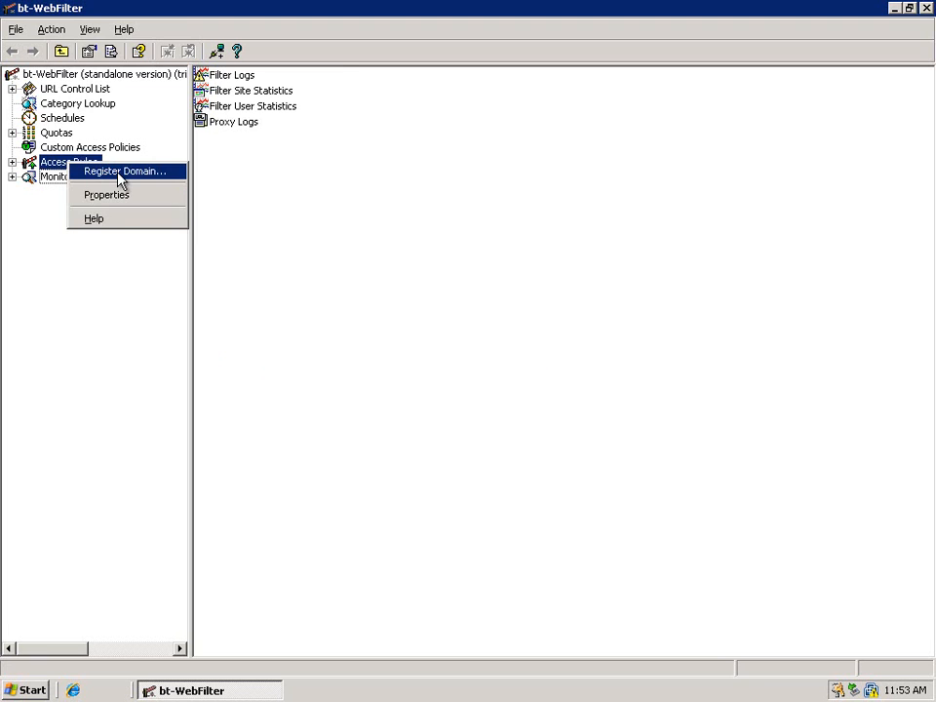
left_click(121, 174)
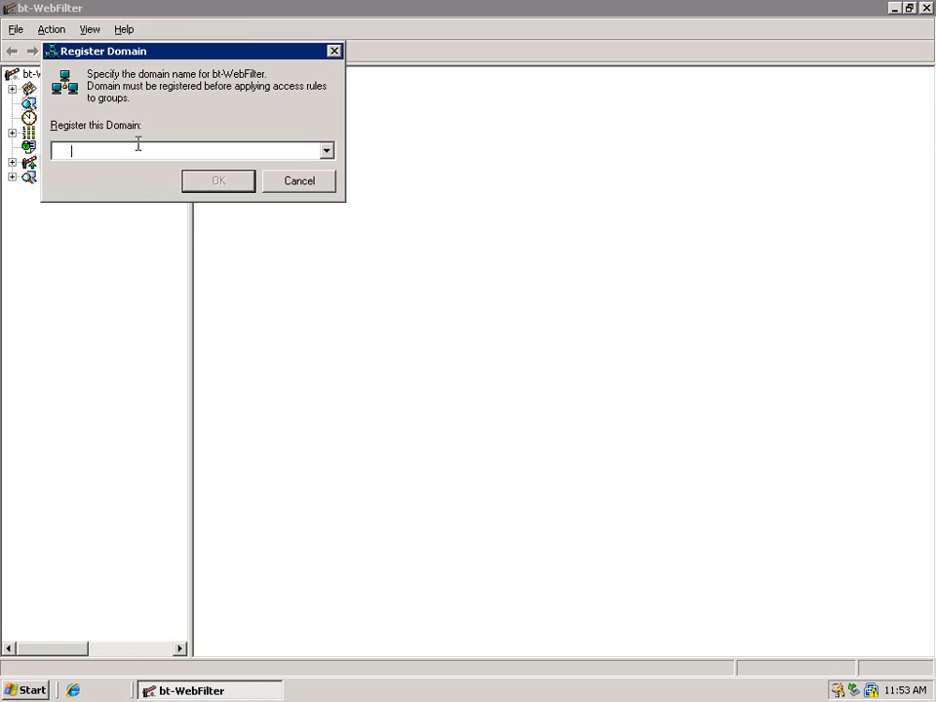
left_click(327, 151)
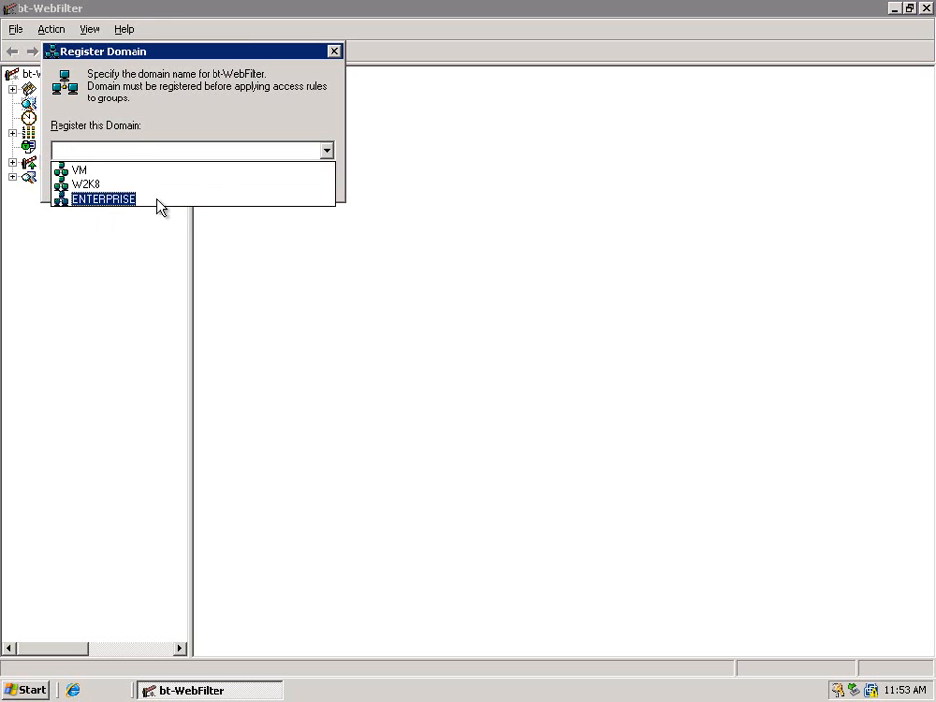
left_click(161, 200)
left_click(218, 185)
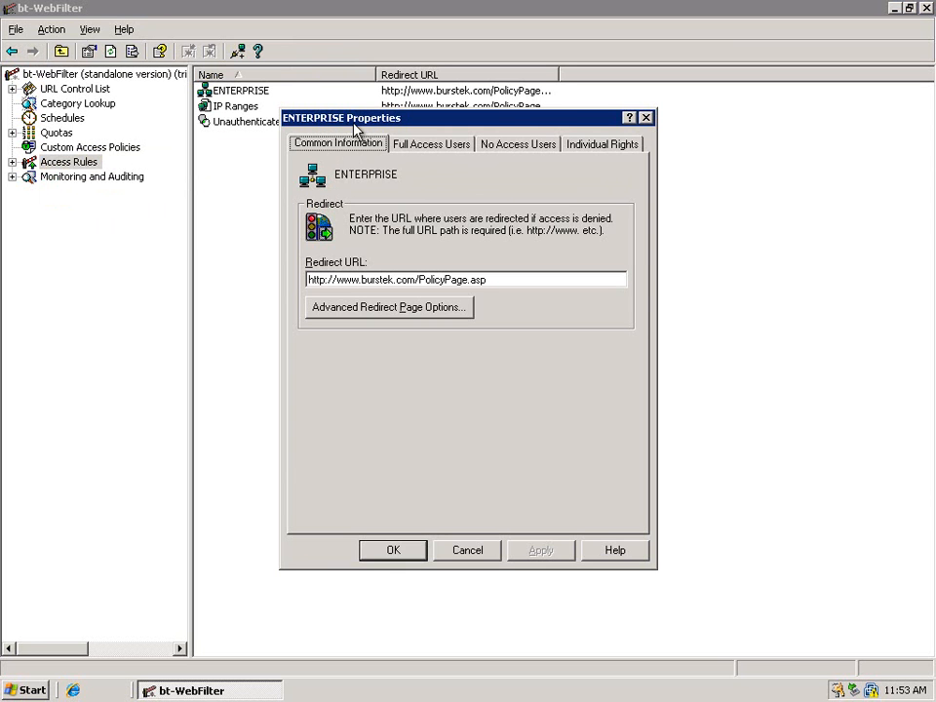
left_click(393, 552)
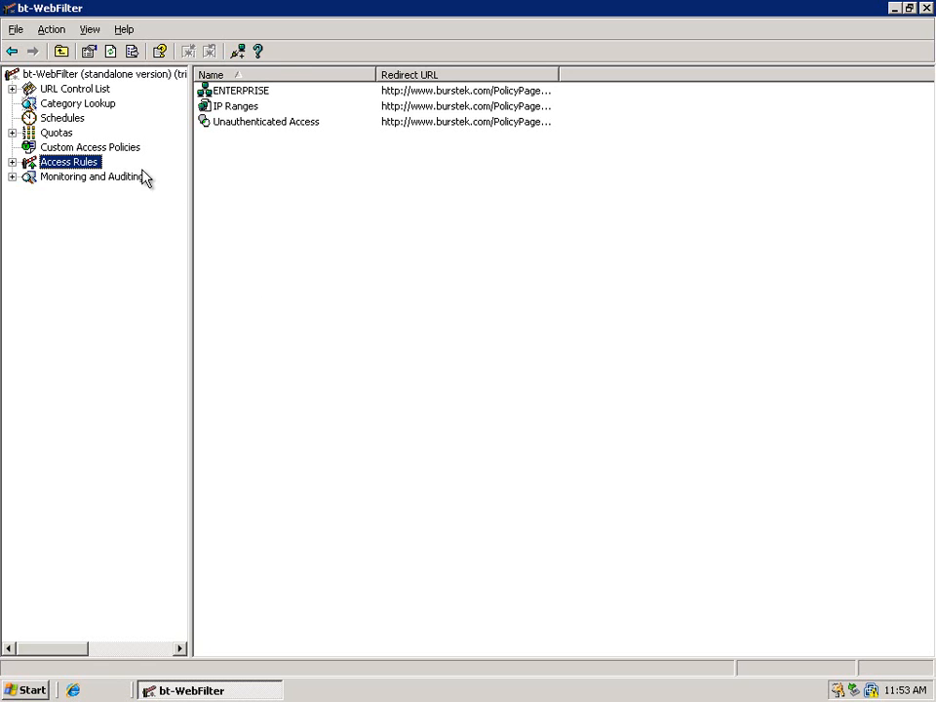
In the bt-WebFilter root node's proxy options, enable asking unauthenticated users for identification
right_click(39, 78)
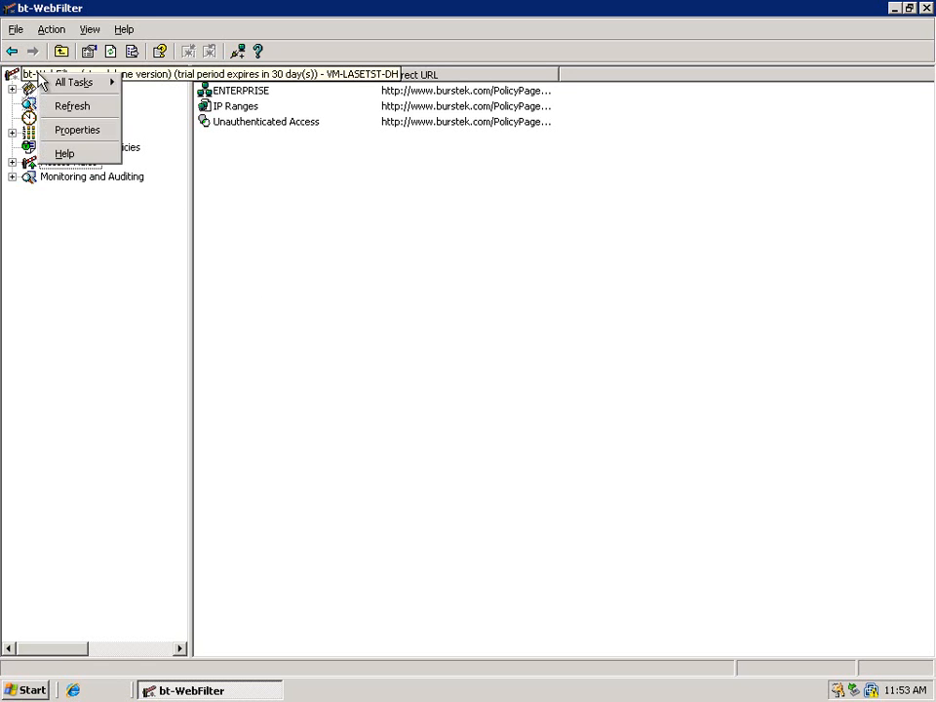
left_click(87, 143)
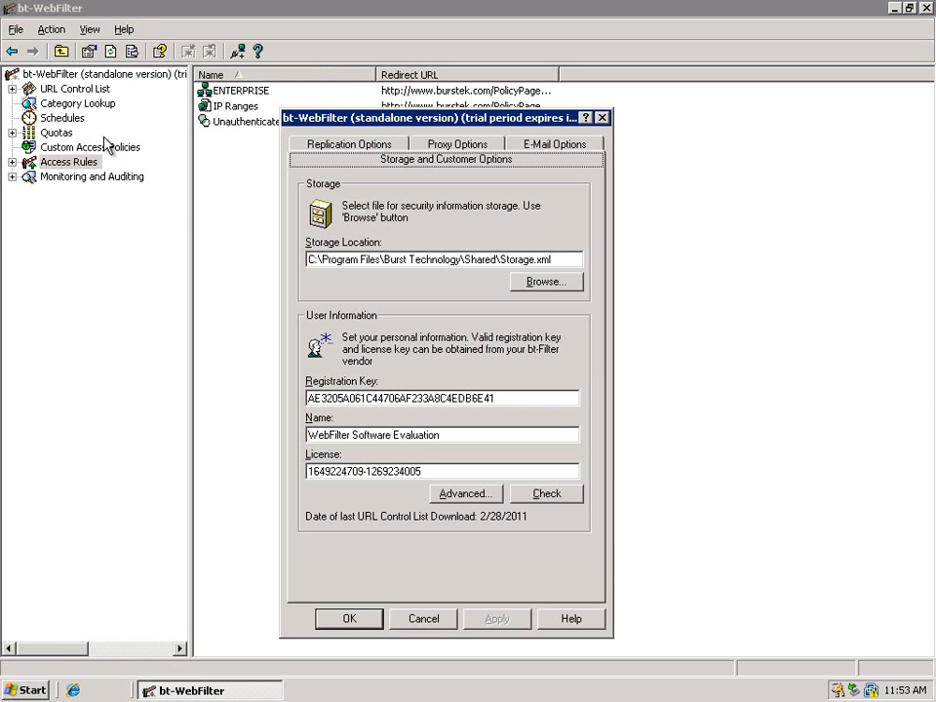
left_click(464, 147)
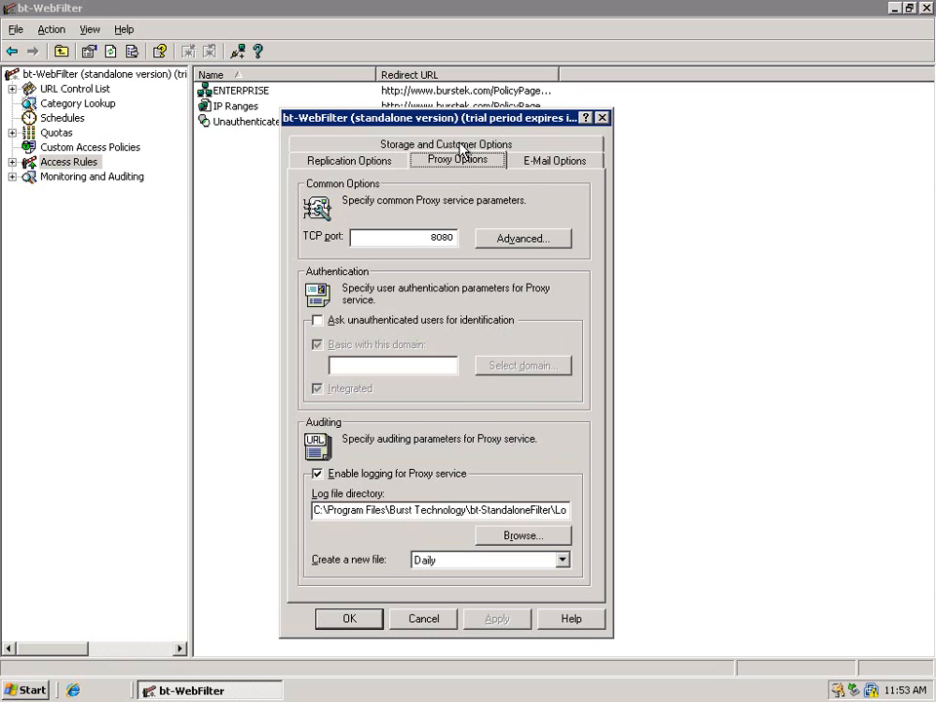
left_click(455, 242)
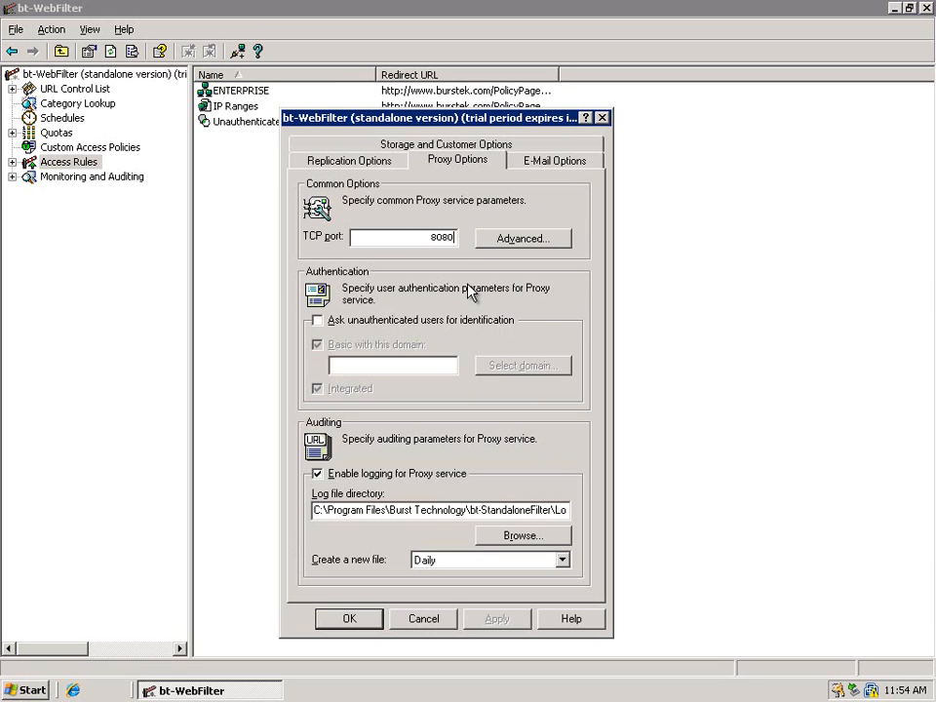
left_click(318, 321)
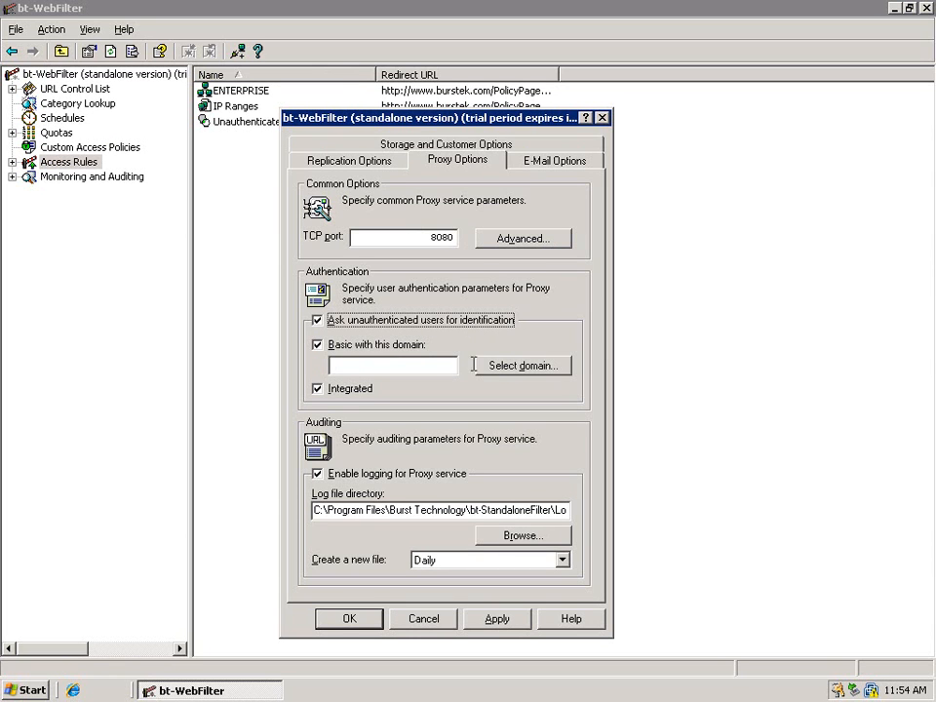
Set ENTERPRISE as the domain for Basic proxy authentication, then apply and close the properties
left_click(522, 365)
left_click(581, 417)
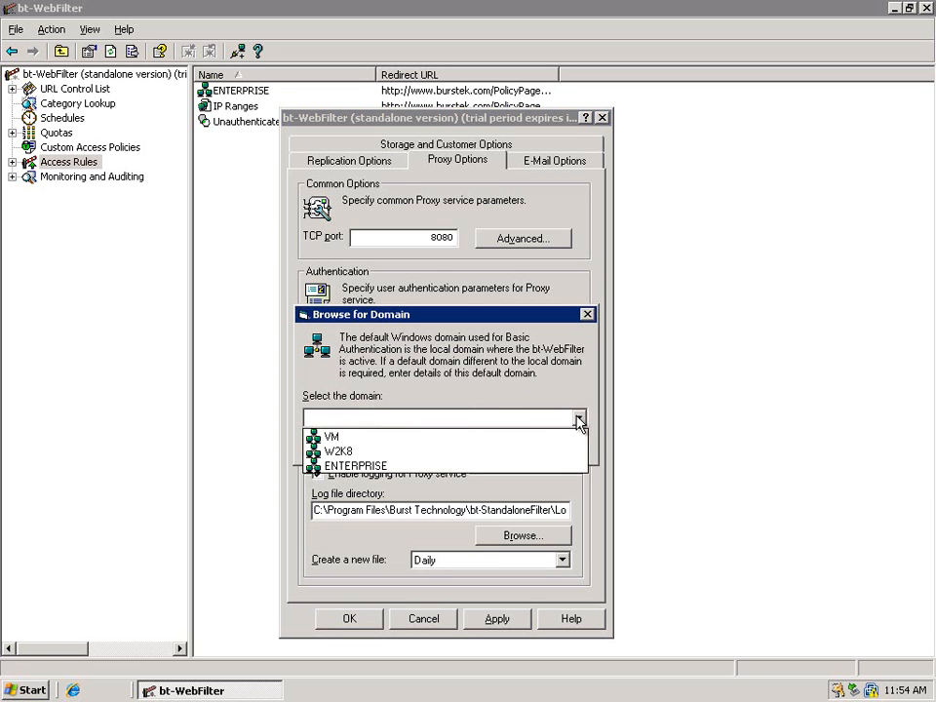
left_click(353, 465)
left_click(460, 446)
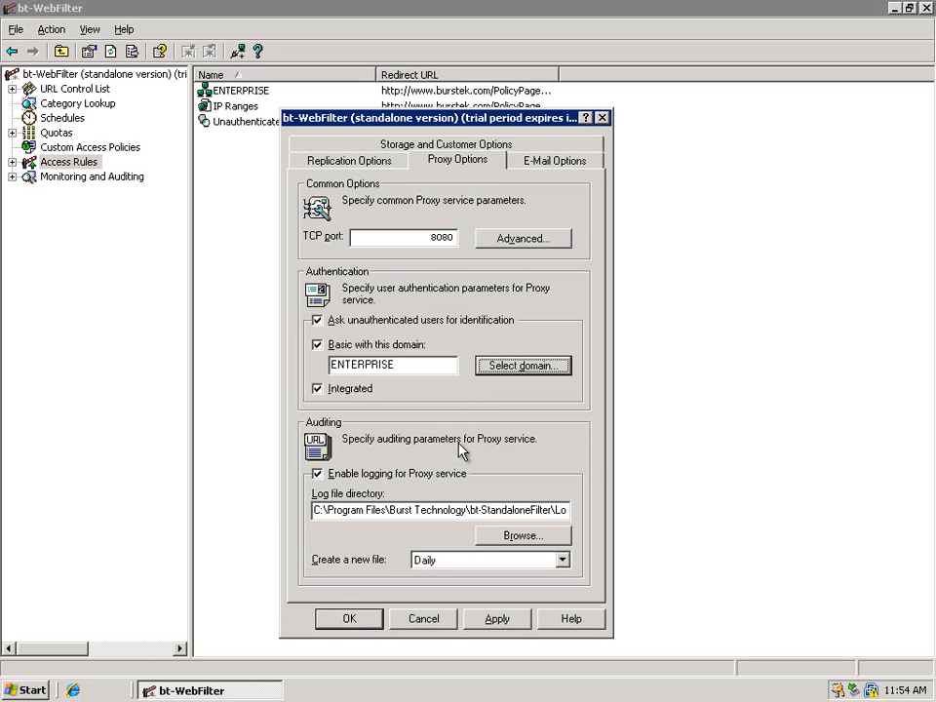
left_click(500, 629)
left_click(365, 623)
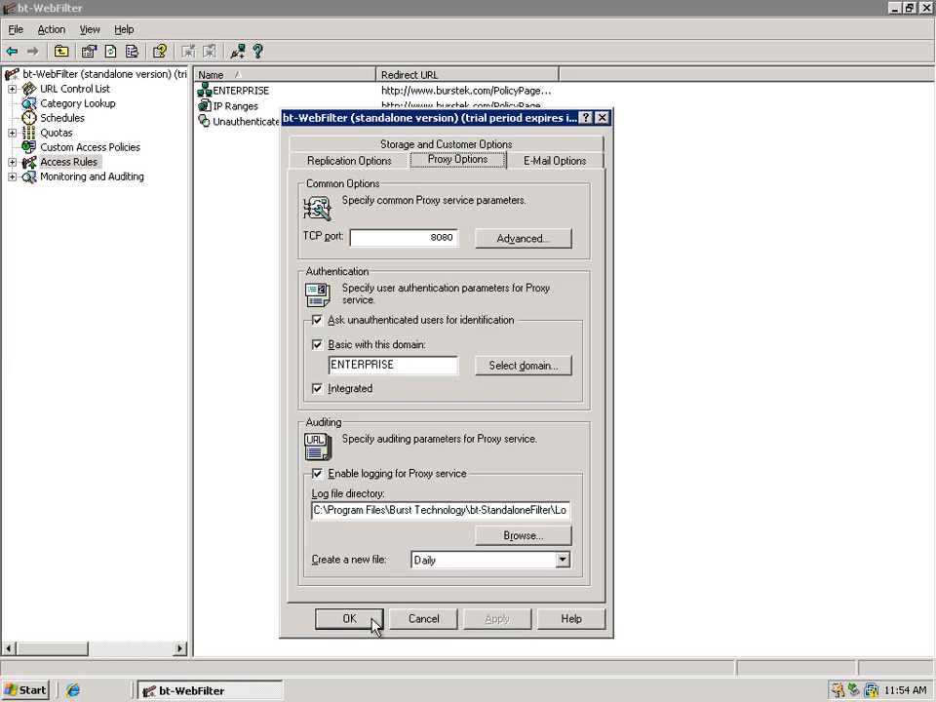
left_click(350, 619)
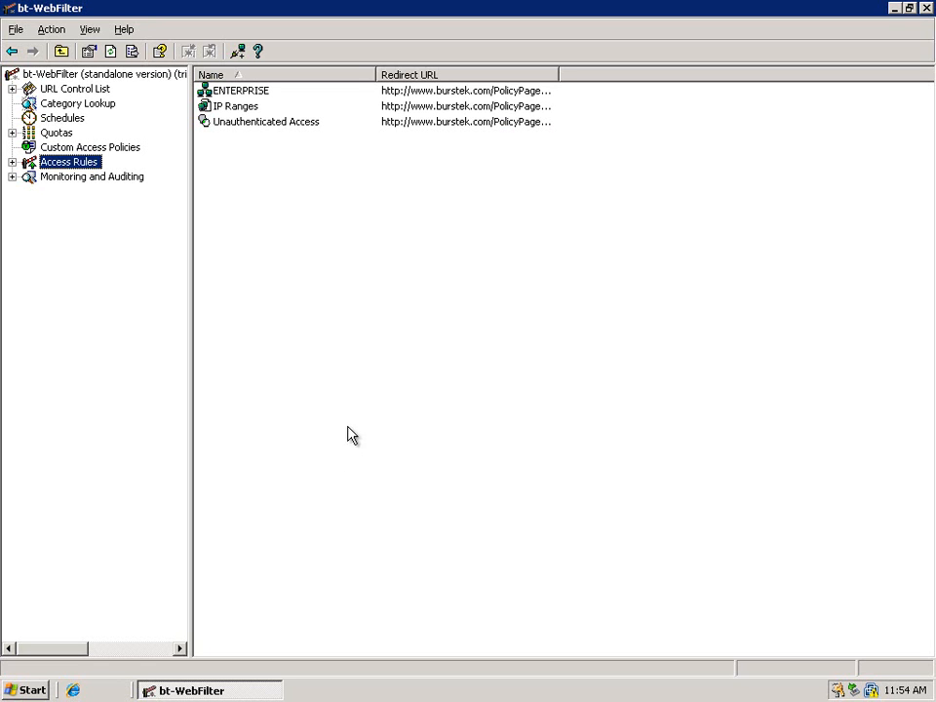
Open the properties of the Default Custom Access Policy and review its individual access policy type options without changing them
left_click(115, 149)
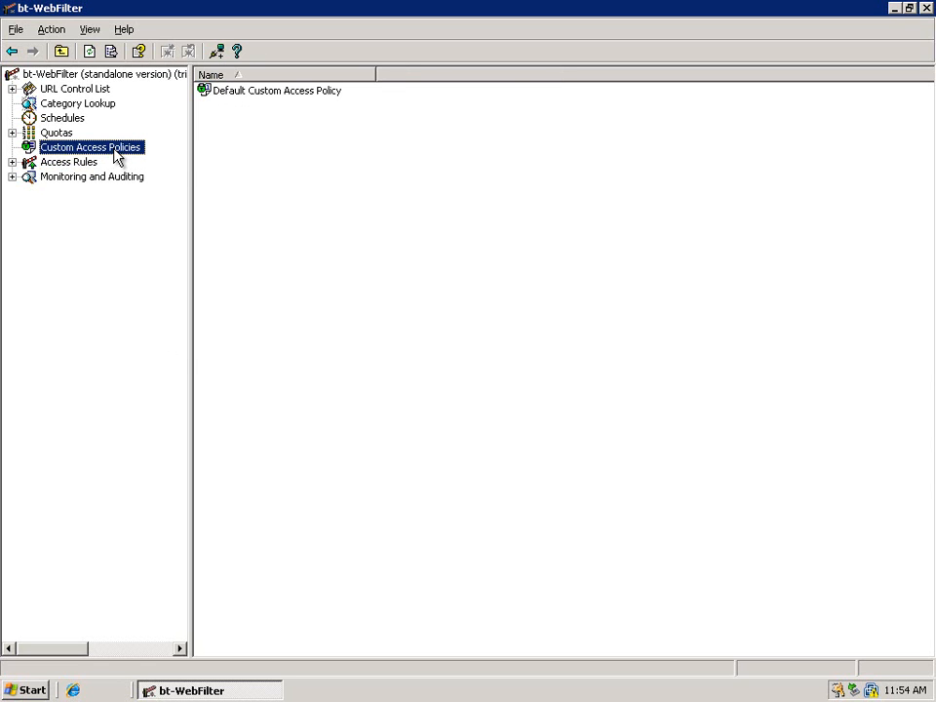
right_click(265, 93)
left_click(308, 163)
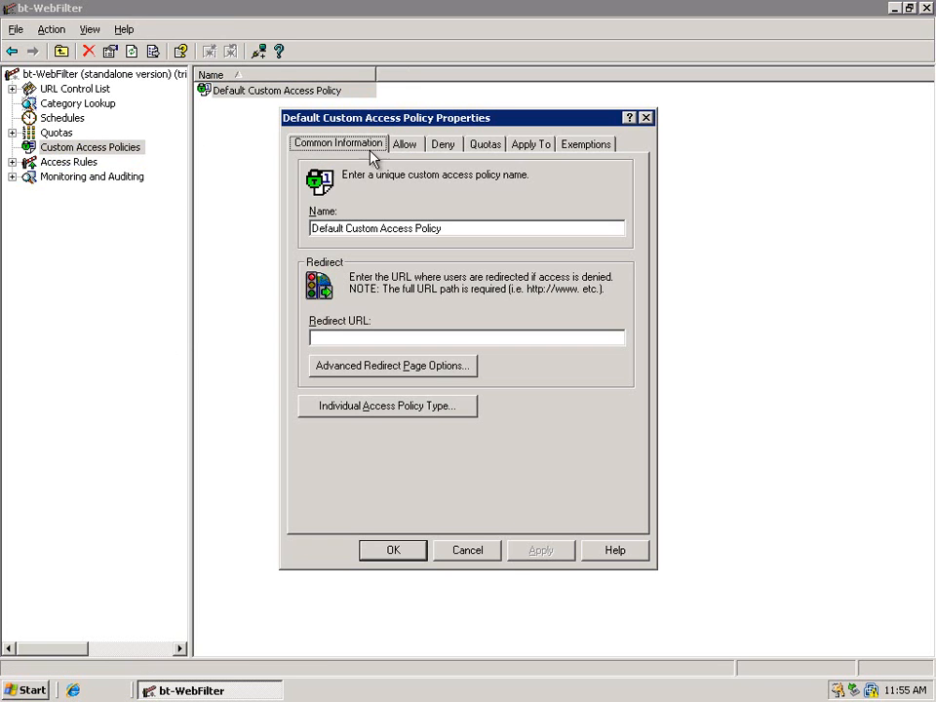
left_click(357, 404)
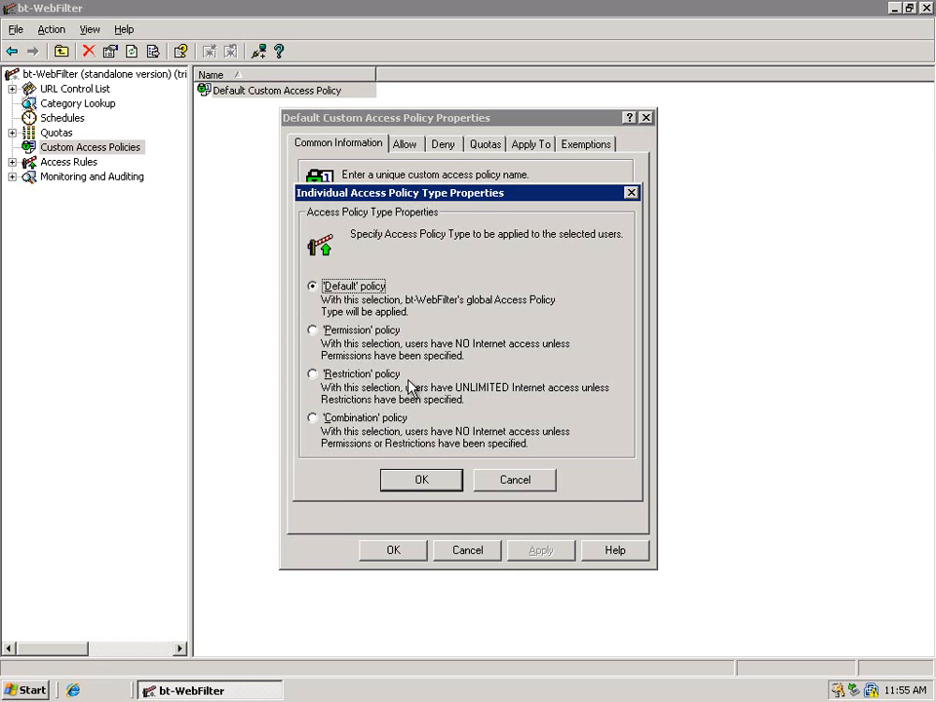
left_click(517, 480)
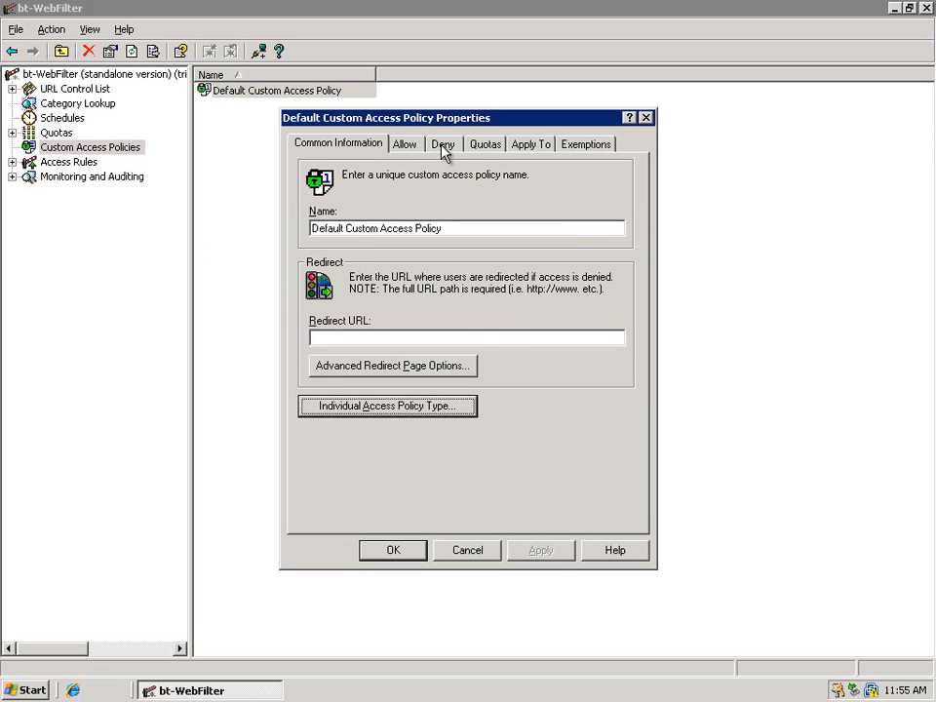
Review the categories denied by the Default Custom Access Policy, from Anonymizers through Gambling
left_click(441, 146)
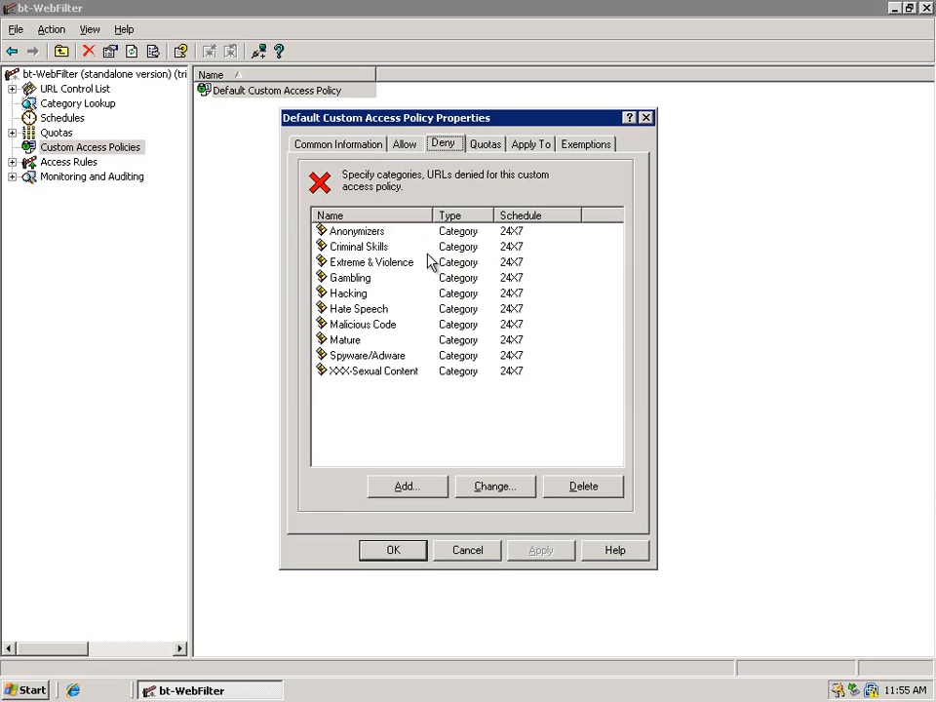
left_click(366, 236)
left_click(408, 248)
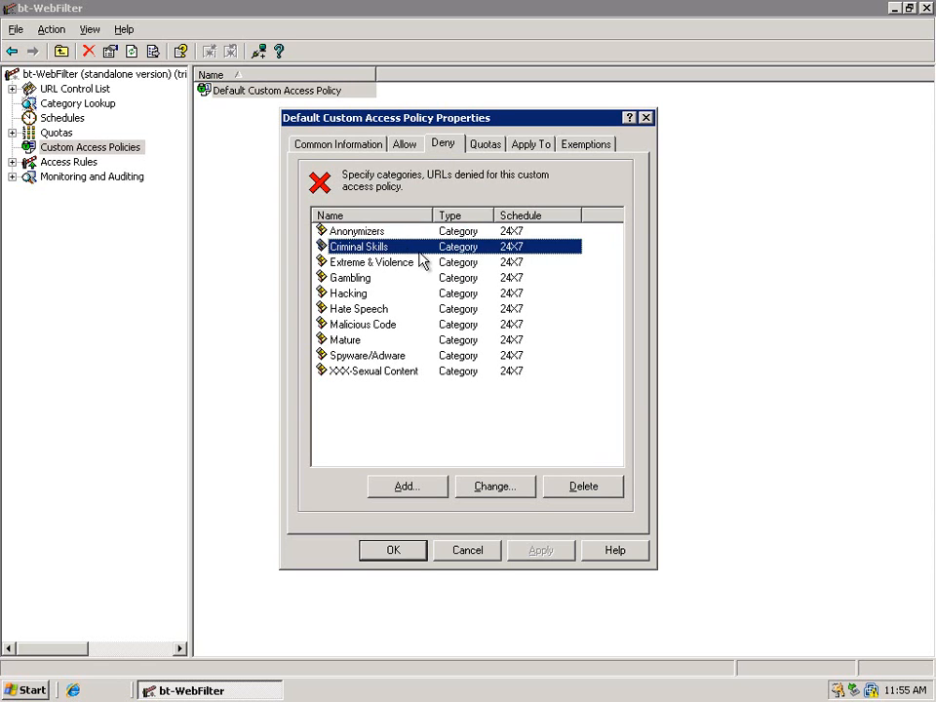
left_click(363, 263)
left_click(378, 280)
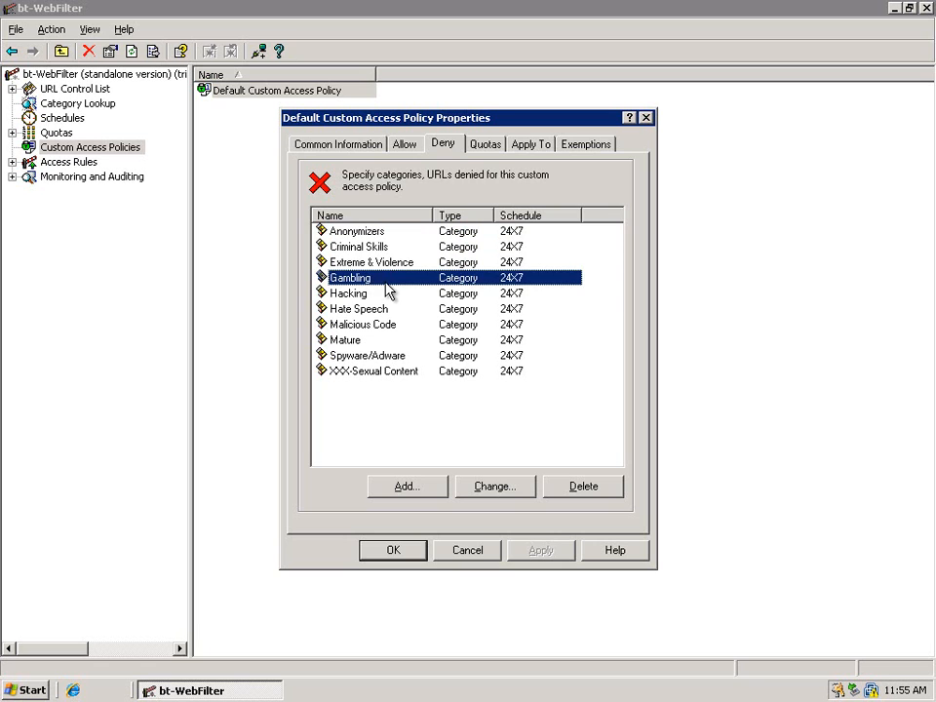
Apply the Default Custom Access Policy to the Domain Users group of the Enterprise.Burstek.com domain and save the policy
left_click(543, 147)
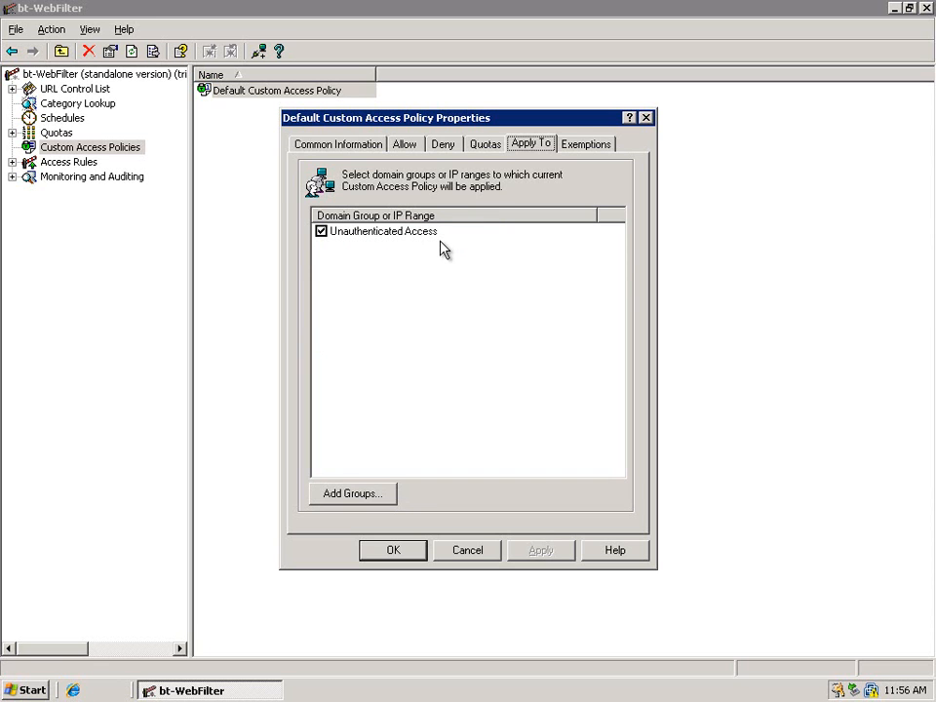
left_click(355, 496)
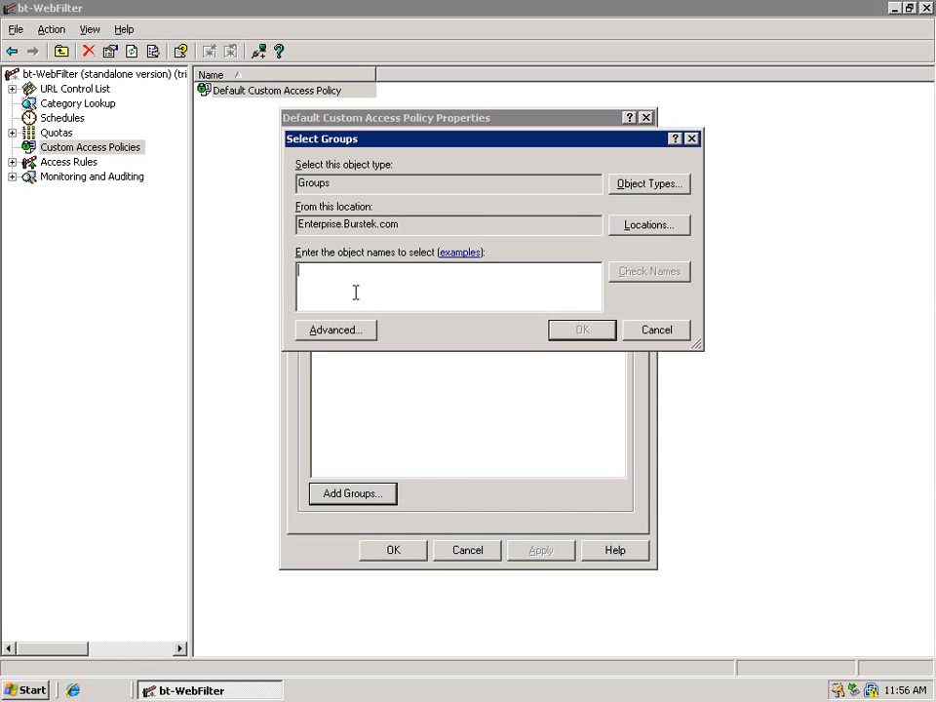
type("domain users")
left_click(647, 273)
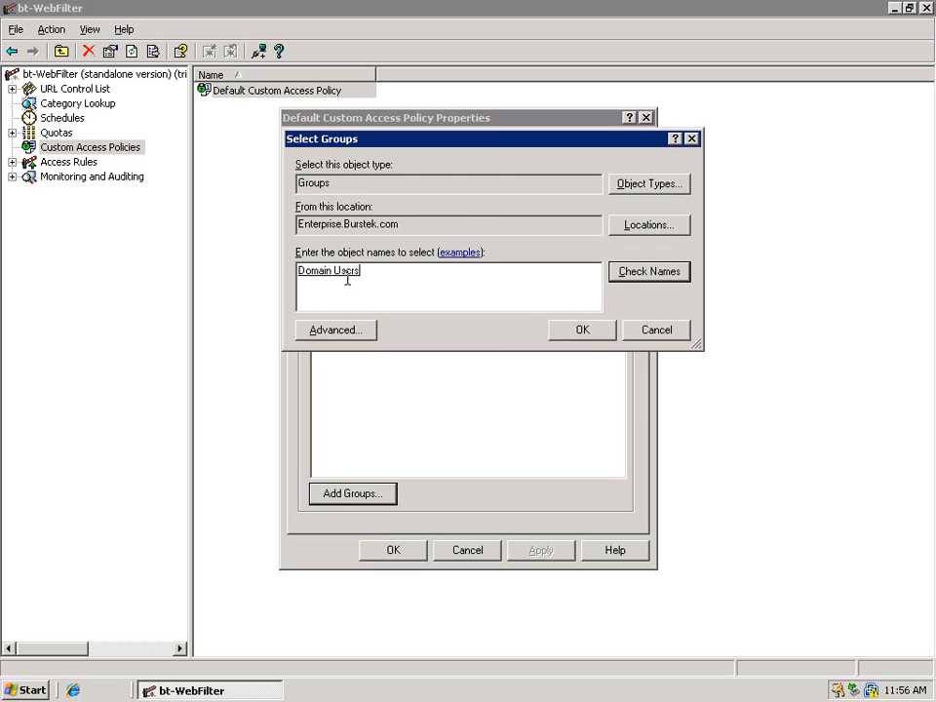
left_click(581, 331)
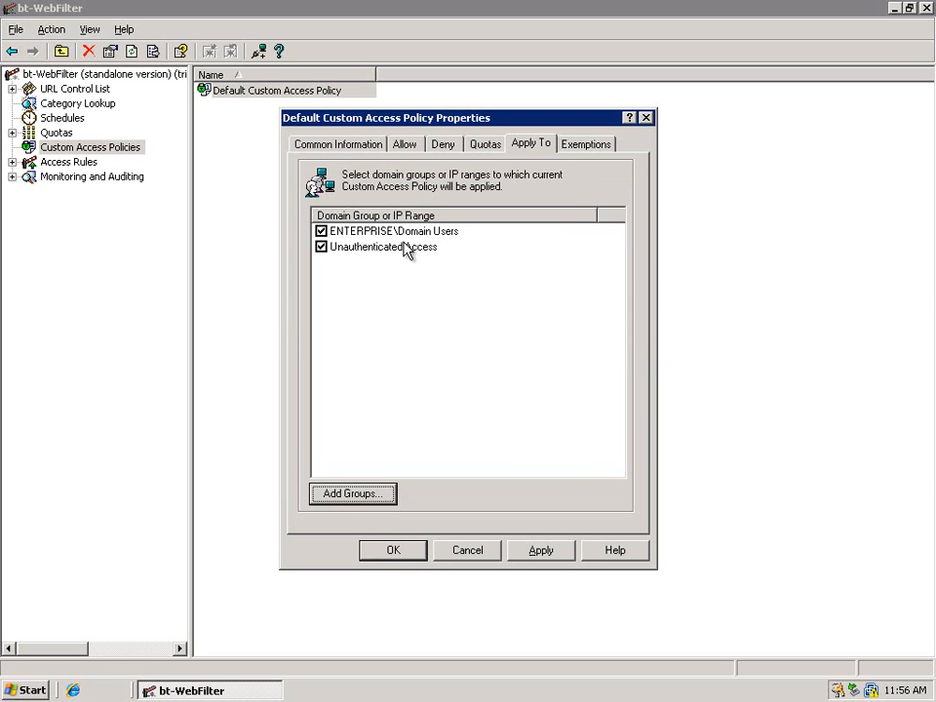
left_click(549, 554)
left_click(395, 552)
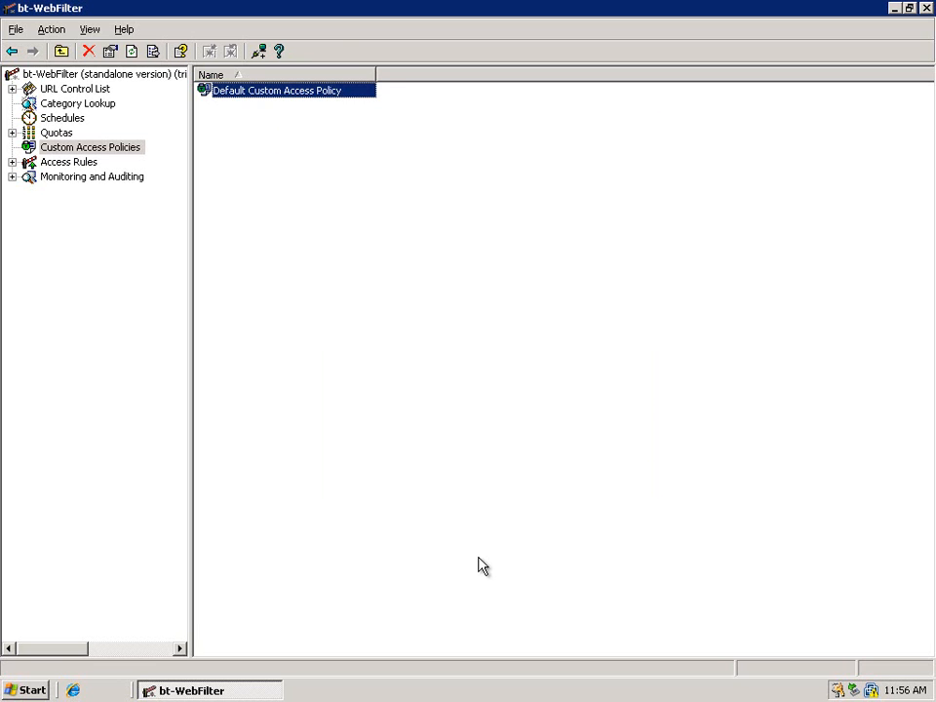